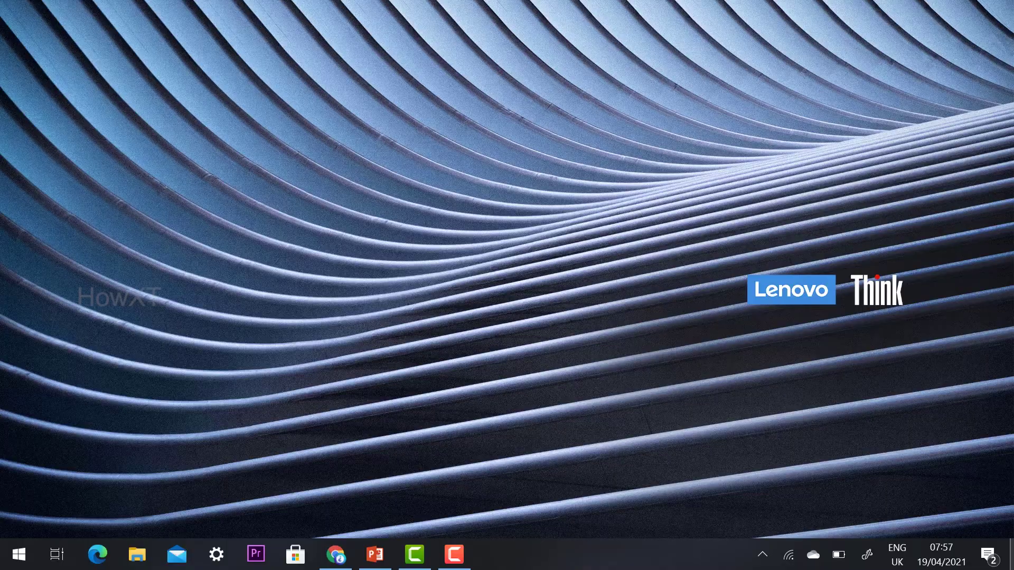
Launch Word from the Start search and create a new blank document
key(super)
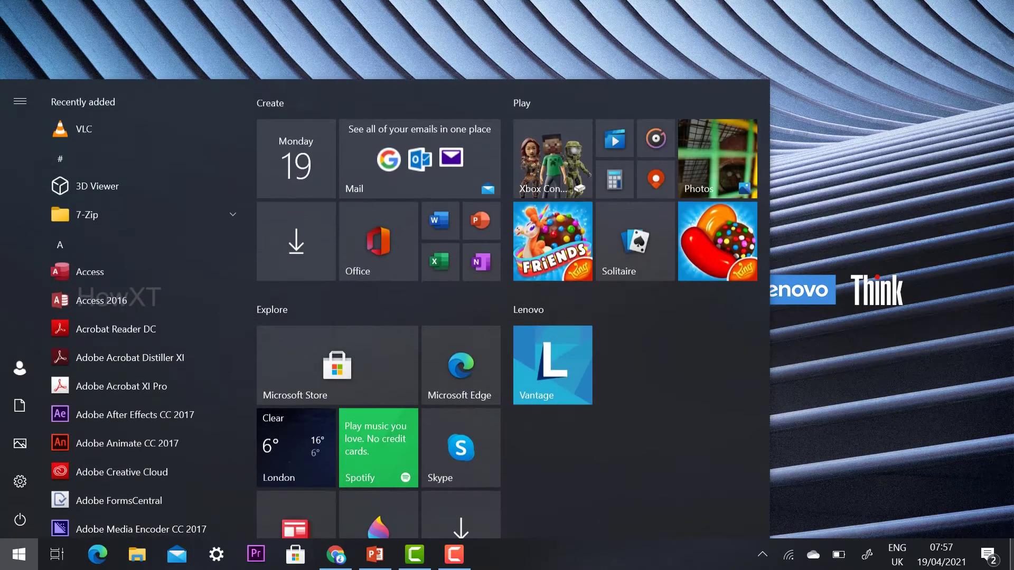
text(word)
click(77, 175)
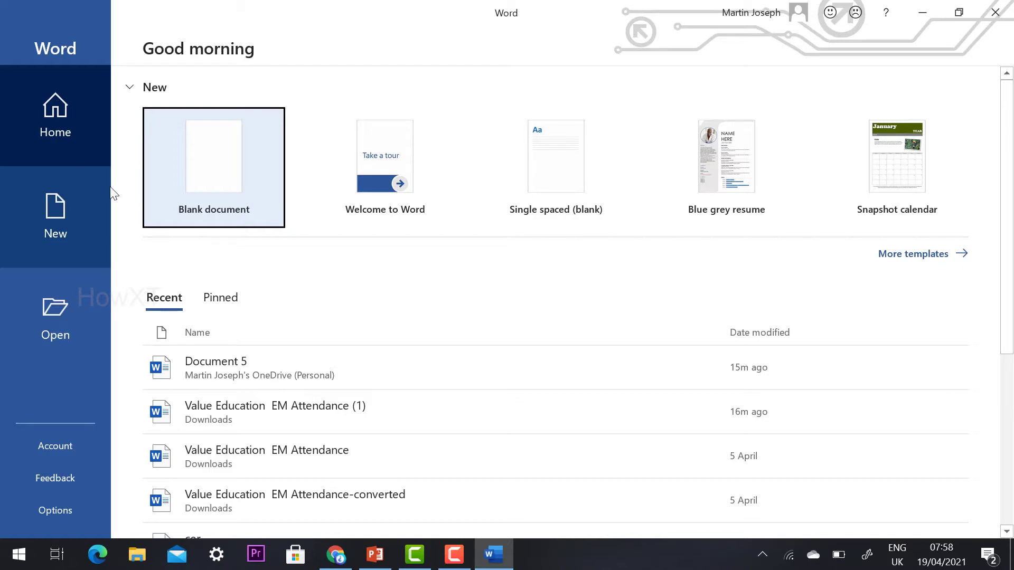
click(243, 165)
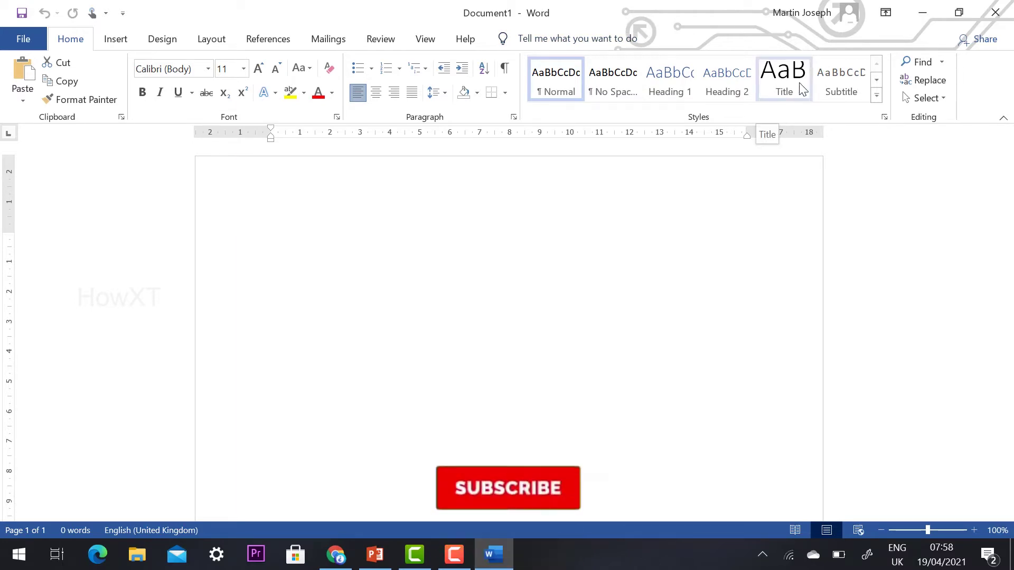
Choose School Supplies as the Office Background on the File > Account page
click(25, 41)
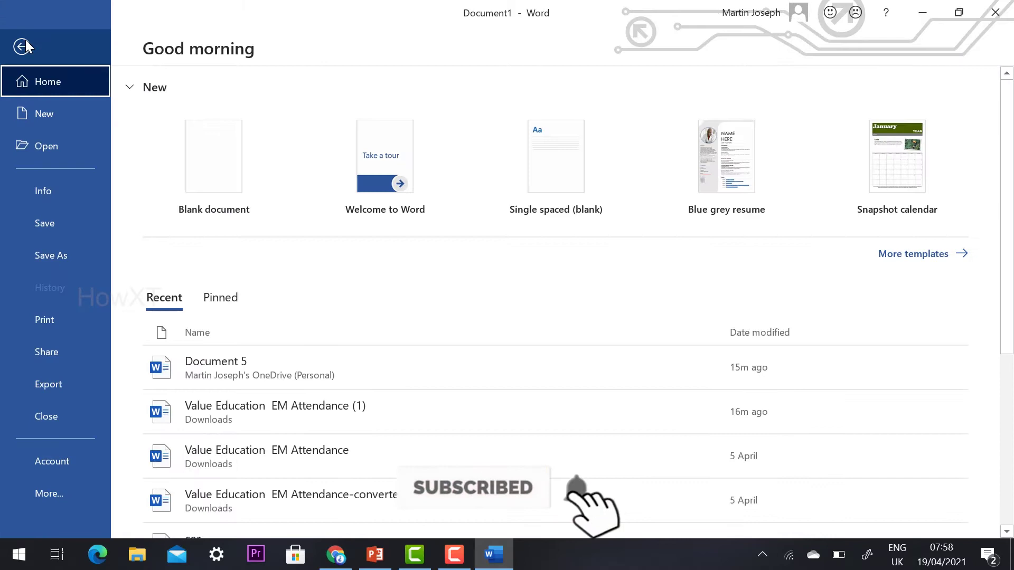
click(56, 462)
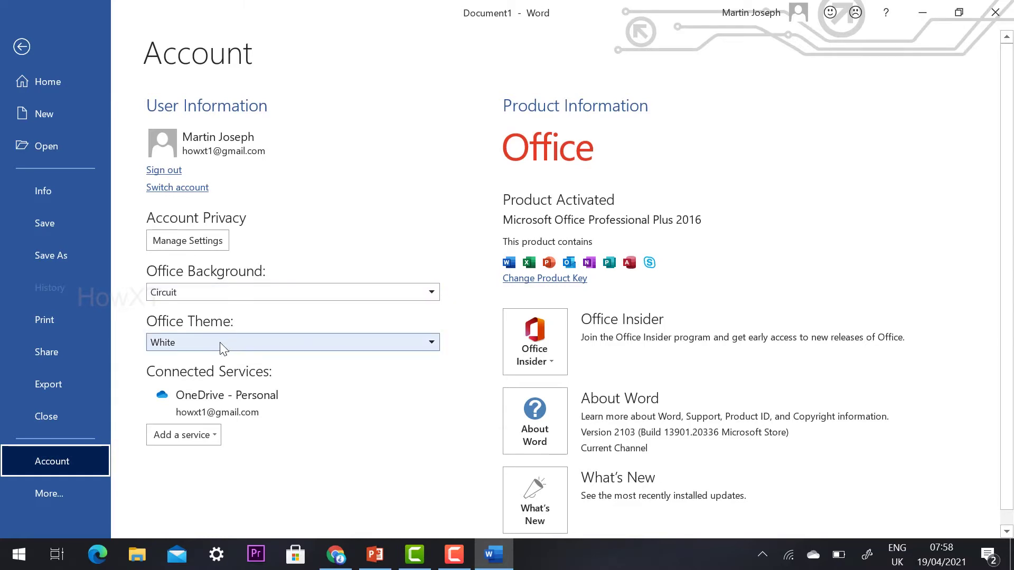
click(232, 291)
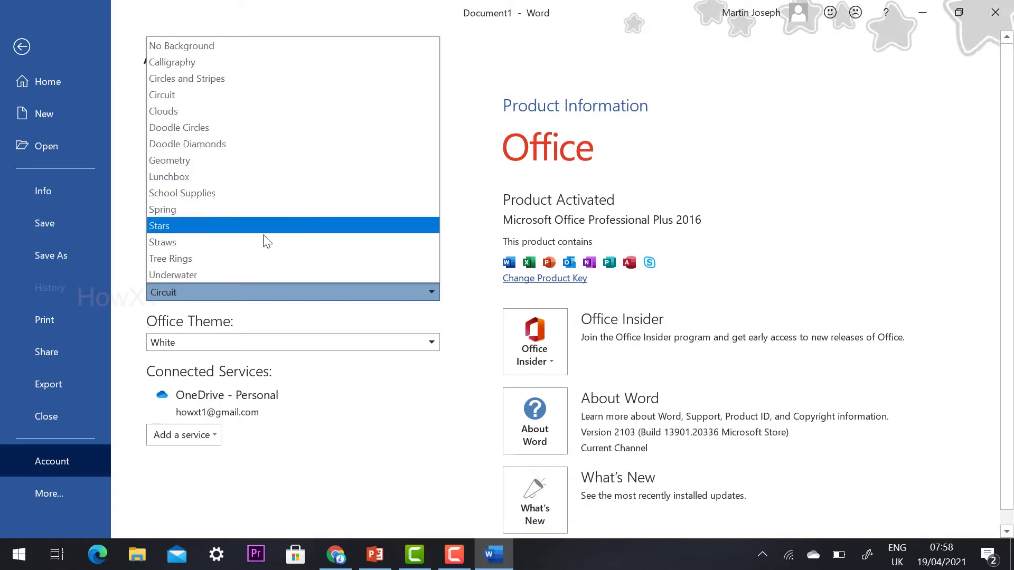
click(185, 193)
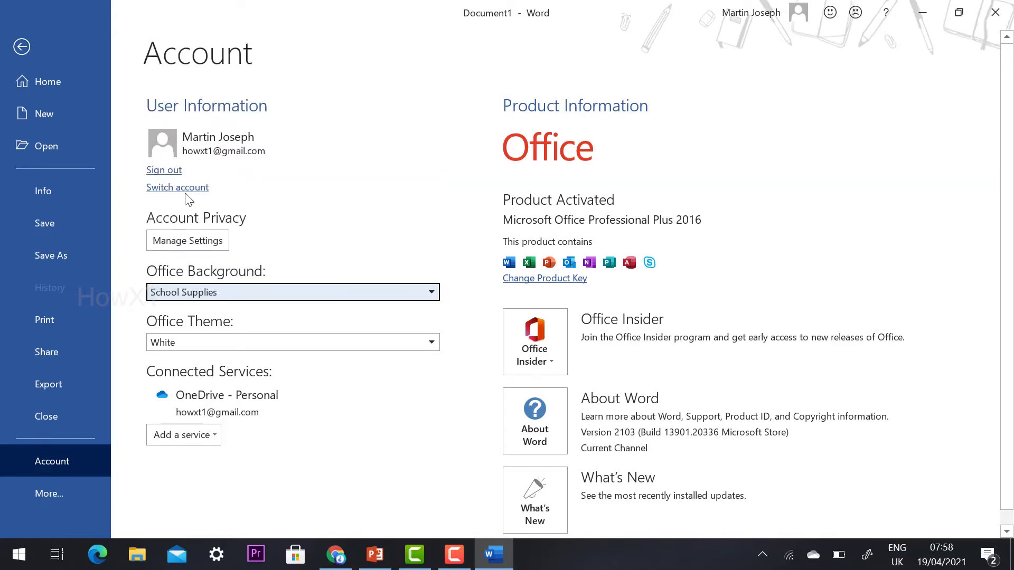
Pick Dark Gray from the Office Theme list
click(205, 343)
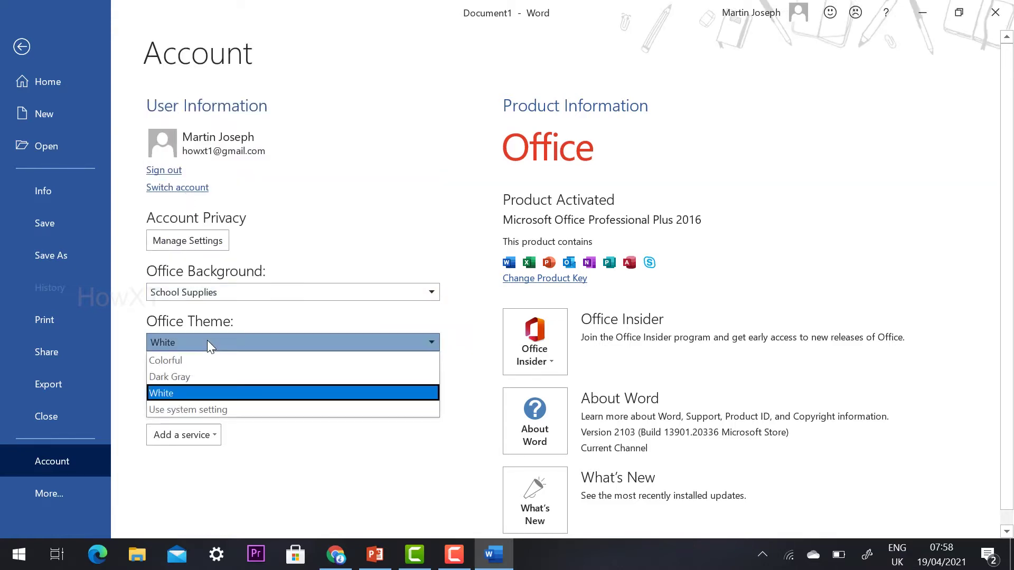
click(211, 372)
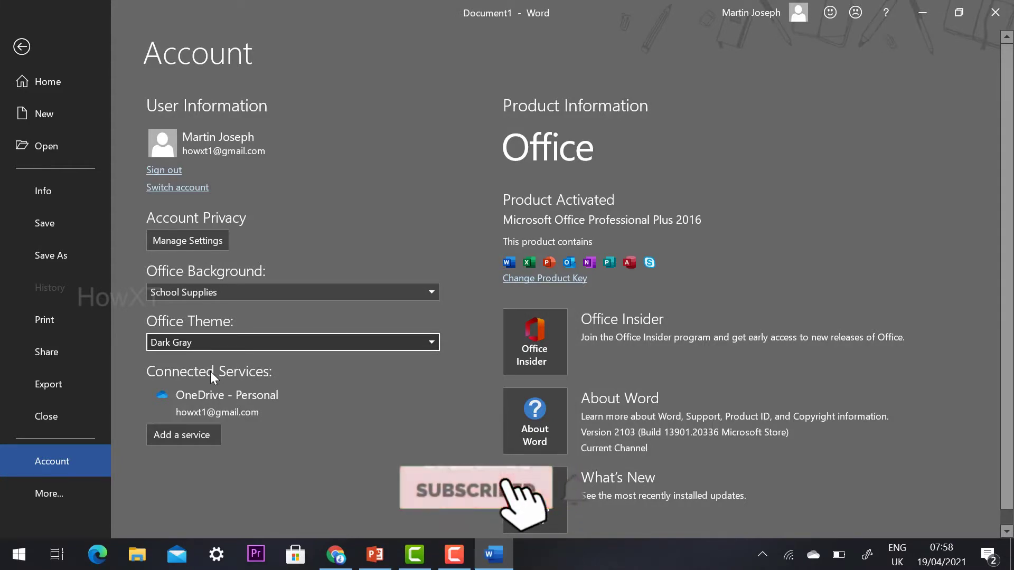
Close Word, relaunch it from Start, and create a blank document in Dark Gray
click(995, 13)
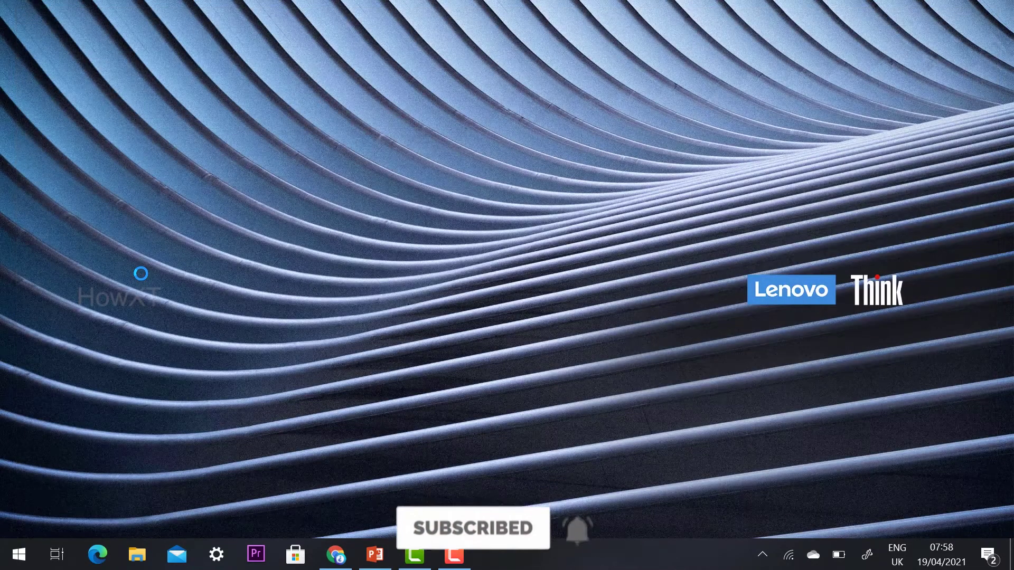
key(super)
text(wor)
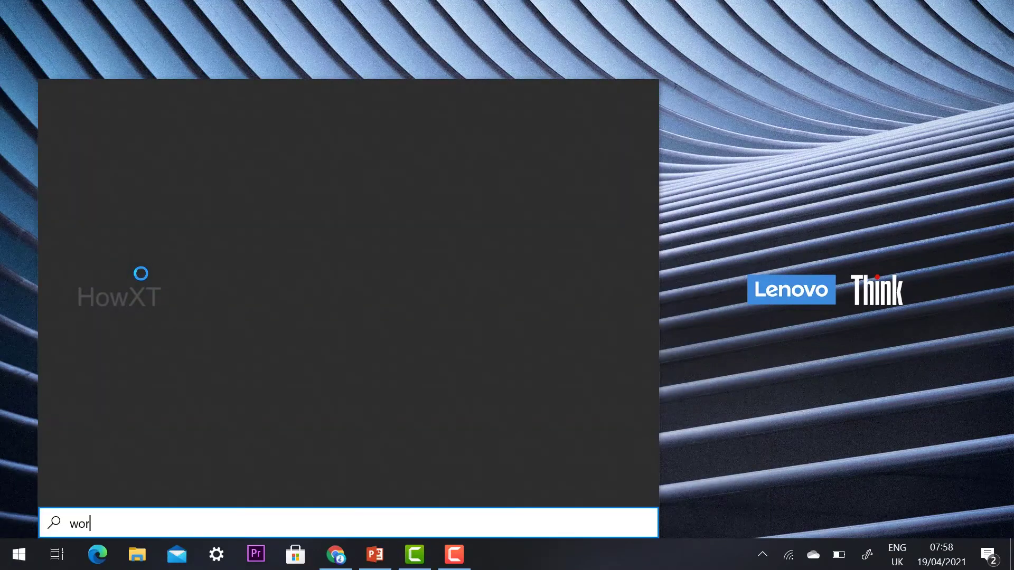
text(d)
key(Return)
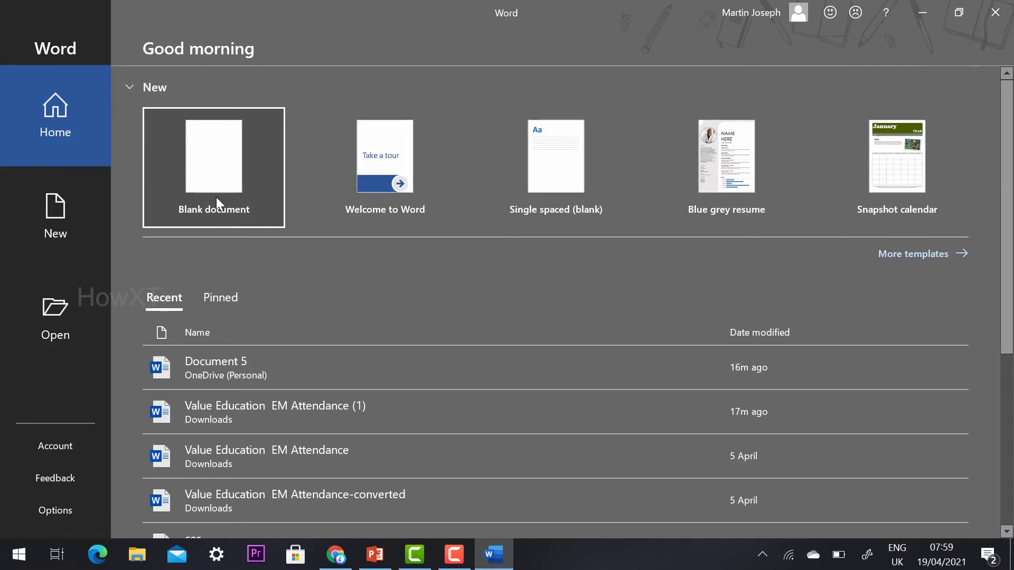
click(223, 165)
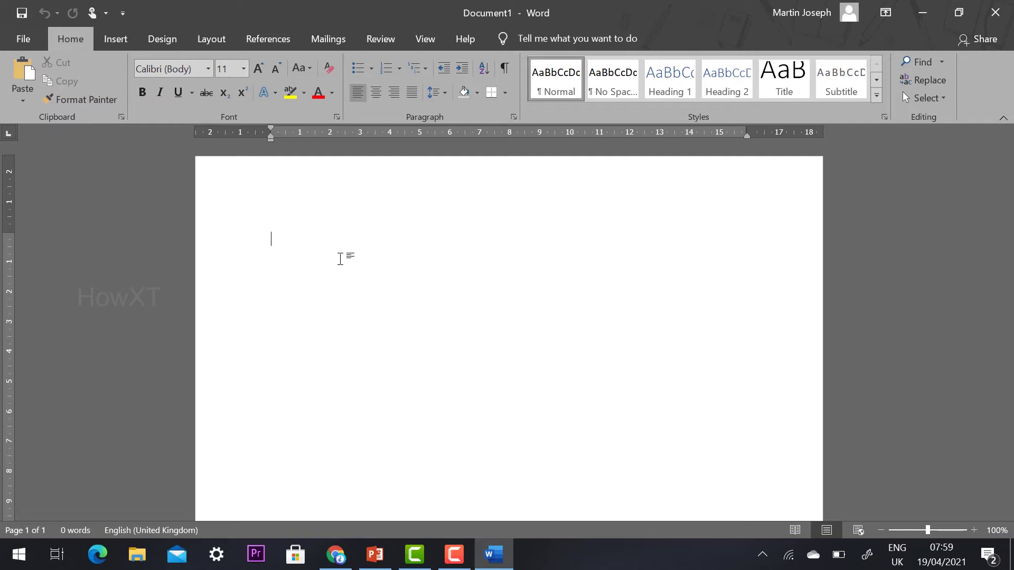
key(super)
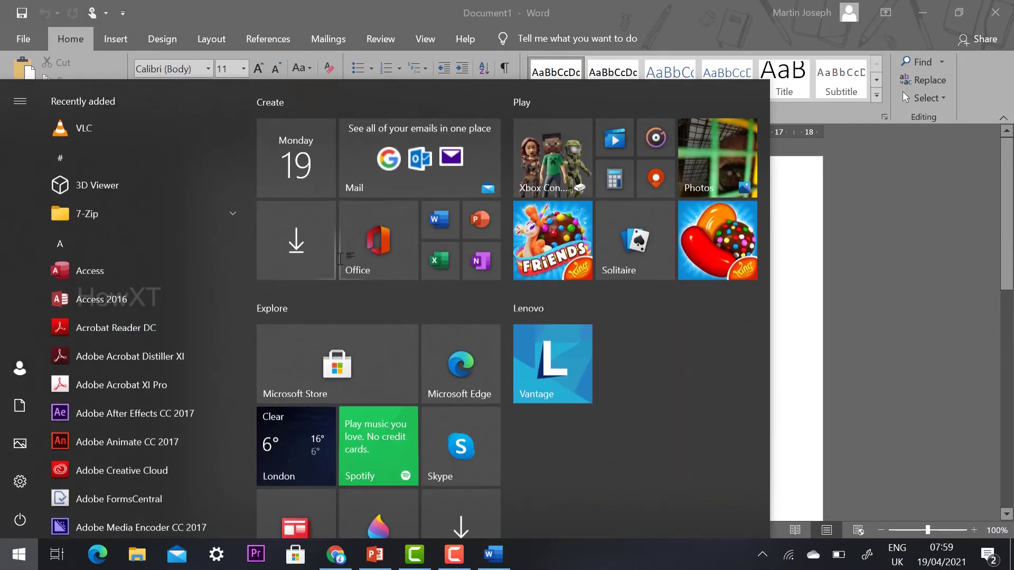
text(run)
key(BackSpace)
text(e)
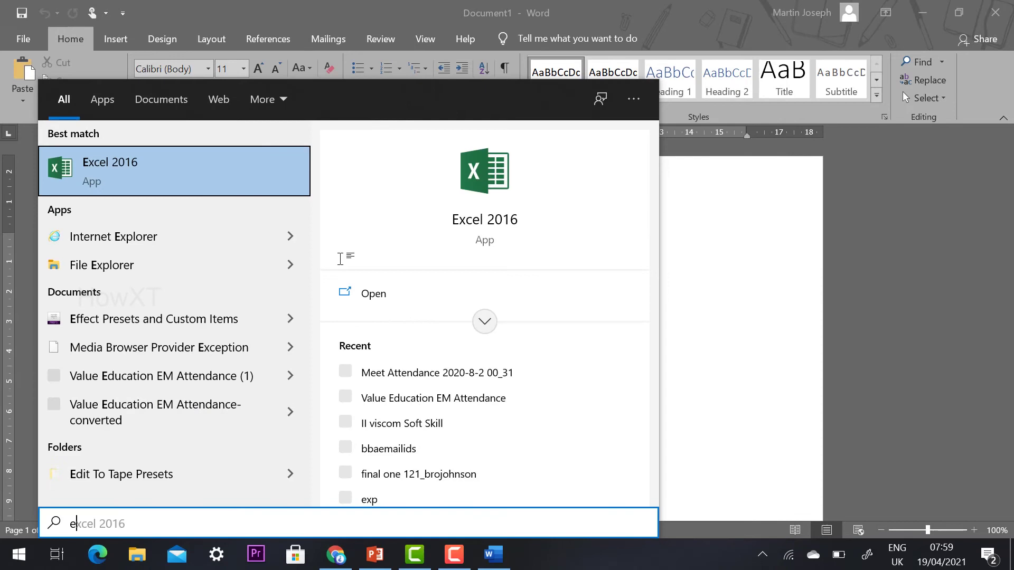
text(xcel)
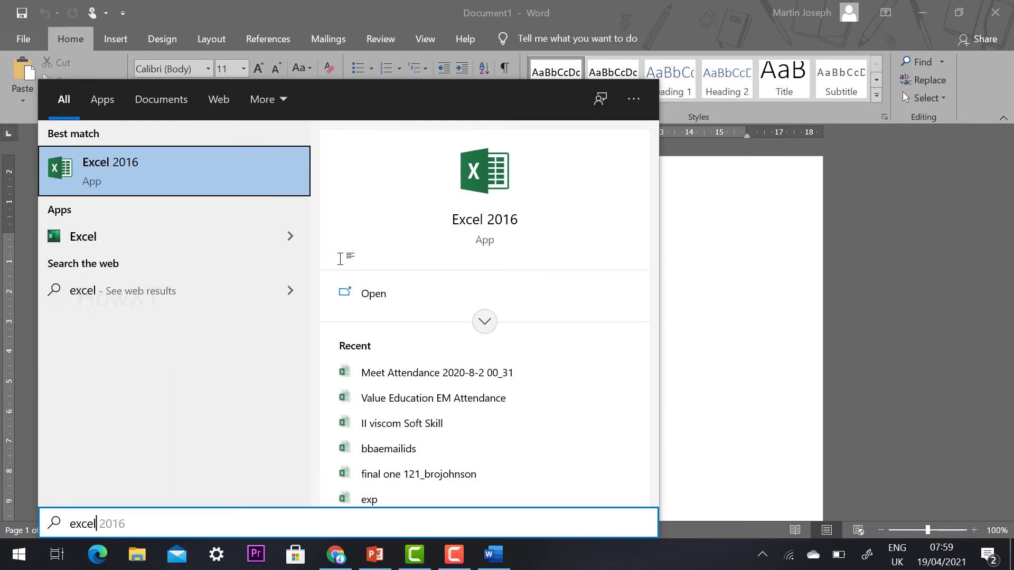
click(73, 237)
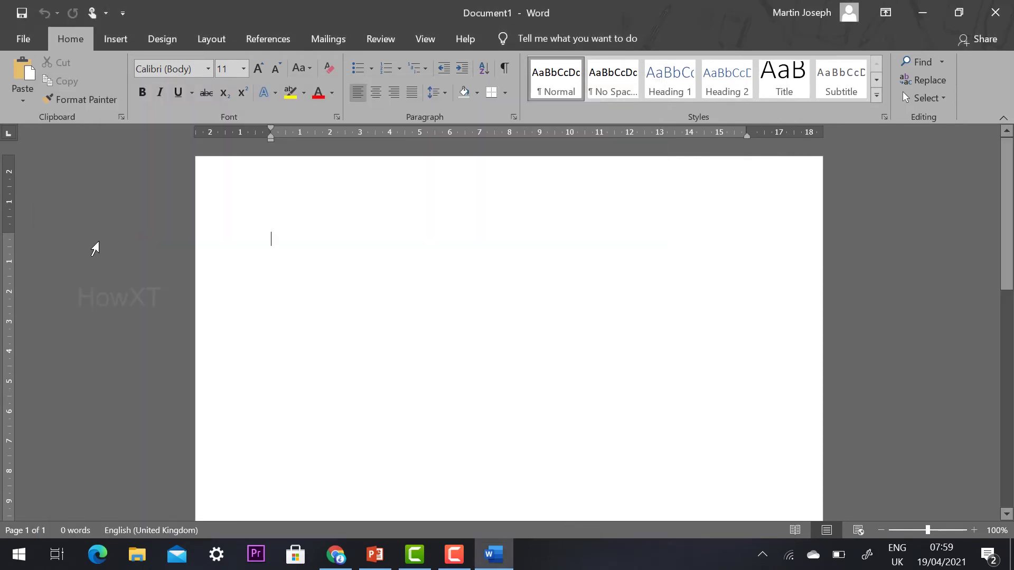
key(super)
text(e)
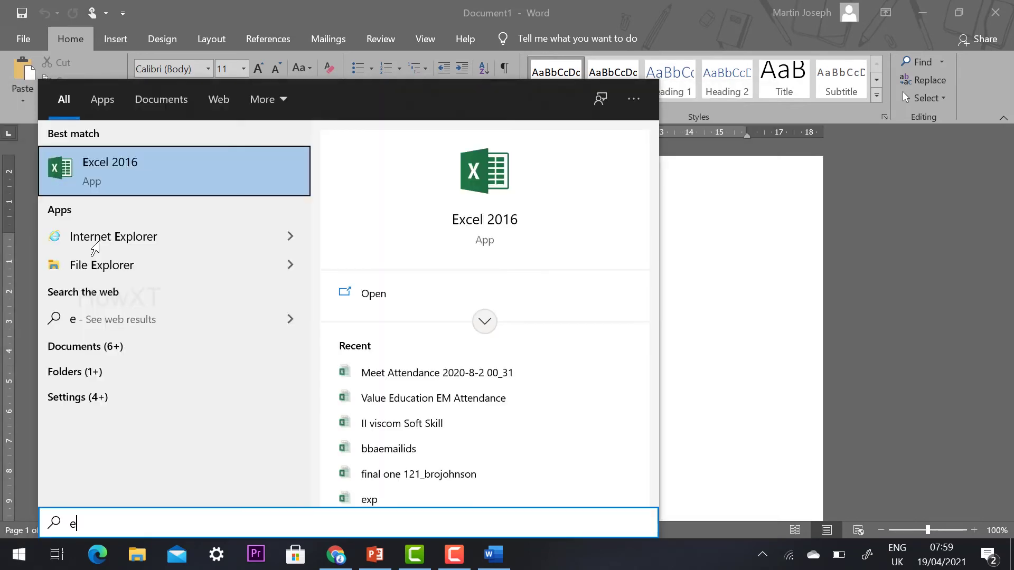
text(xce)
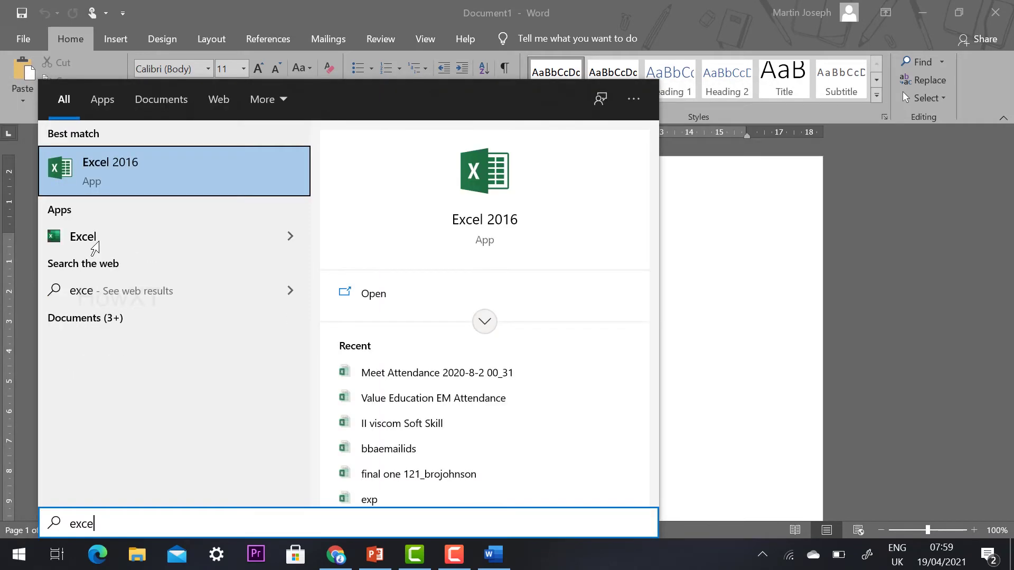
click(99, 247)
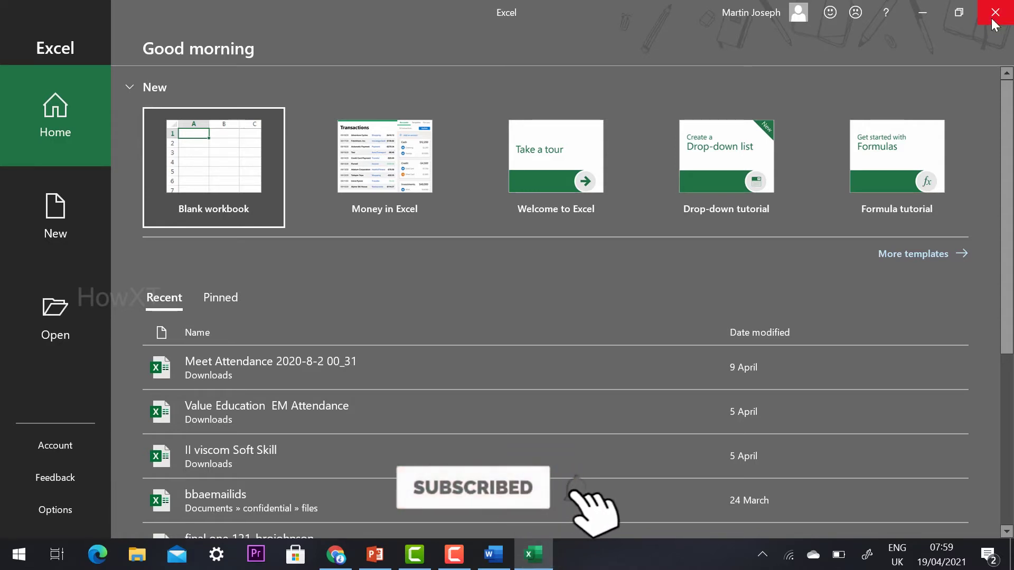
click(996, 12)
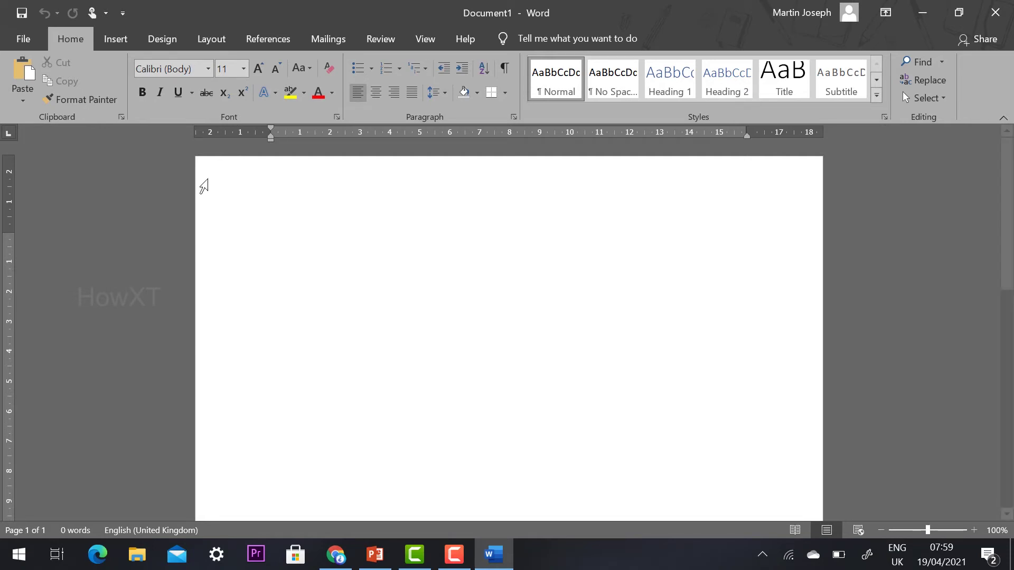
Open Word Options via File > More and dismiss the converter error
click(25, 39)
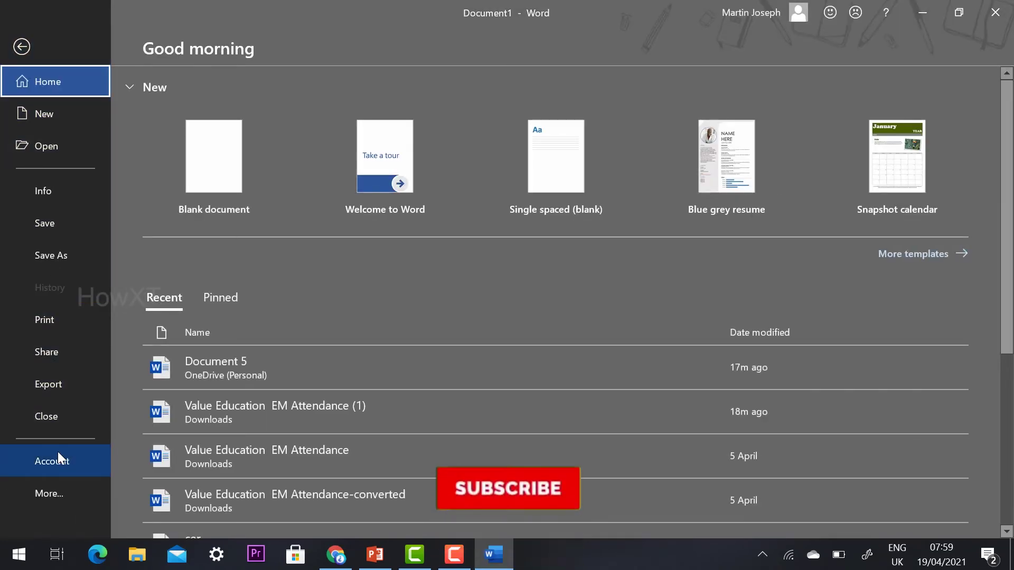
click(54, 499)
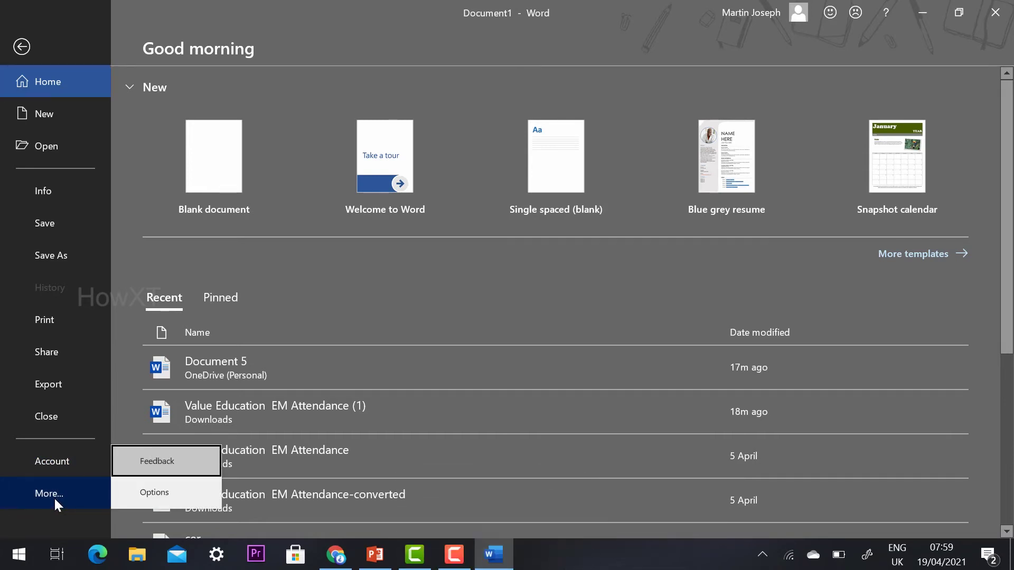
click(157, 492)
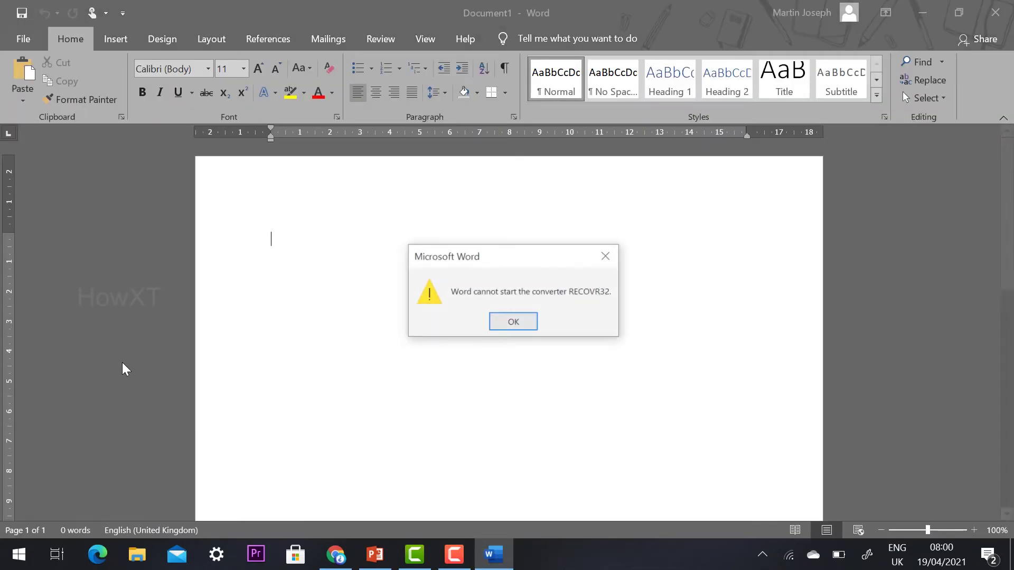
click(515, 325)
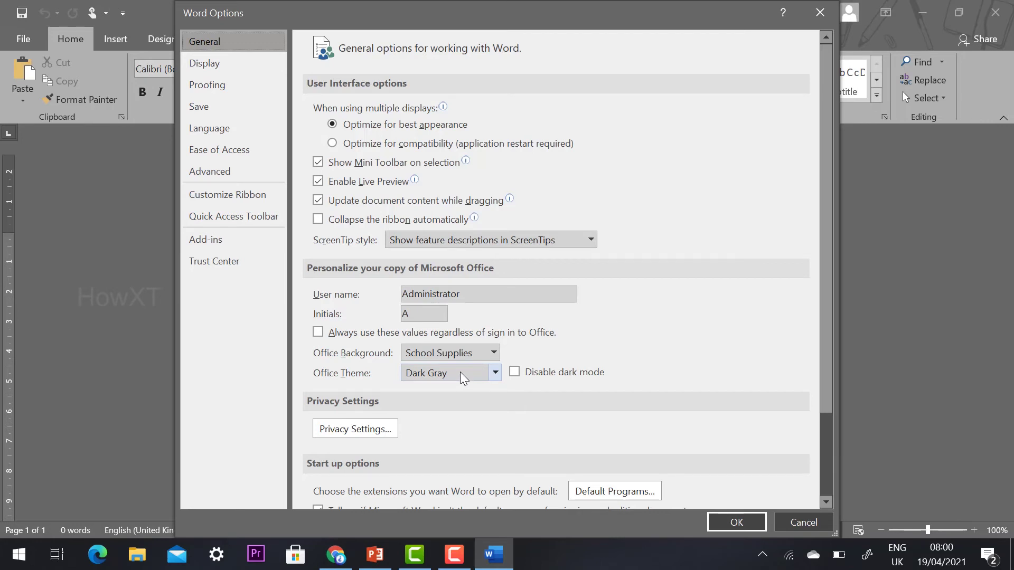
Try the Colorful, White, Use system setting and Dark Gray Office Themes in Options
click(419, 377)
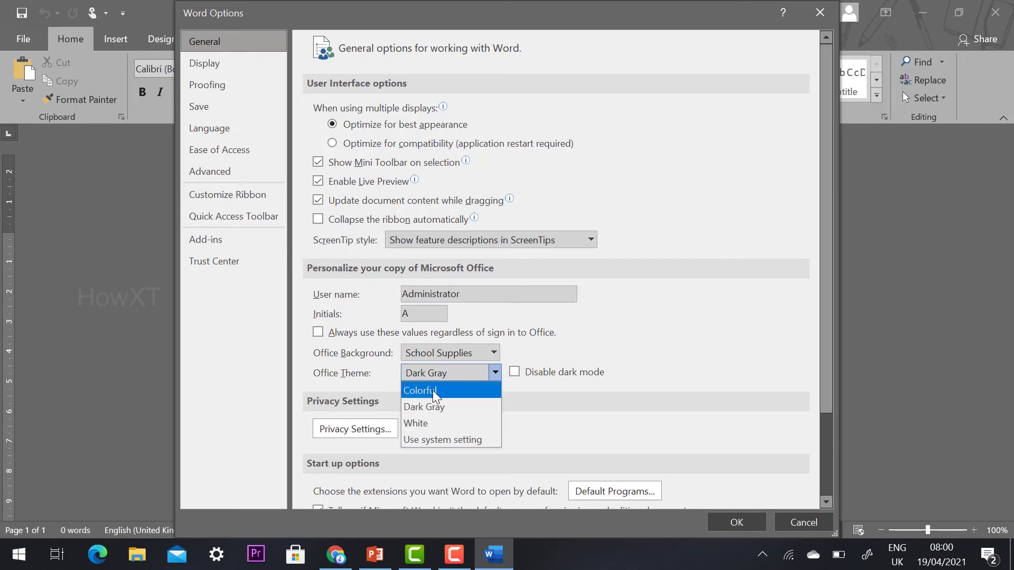
click(434, 391)
click(434, 377)
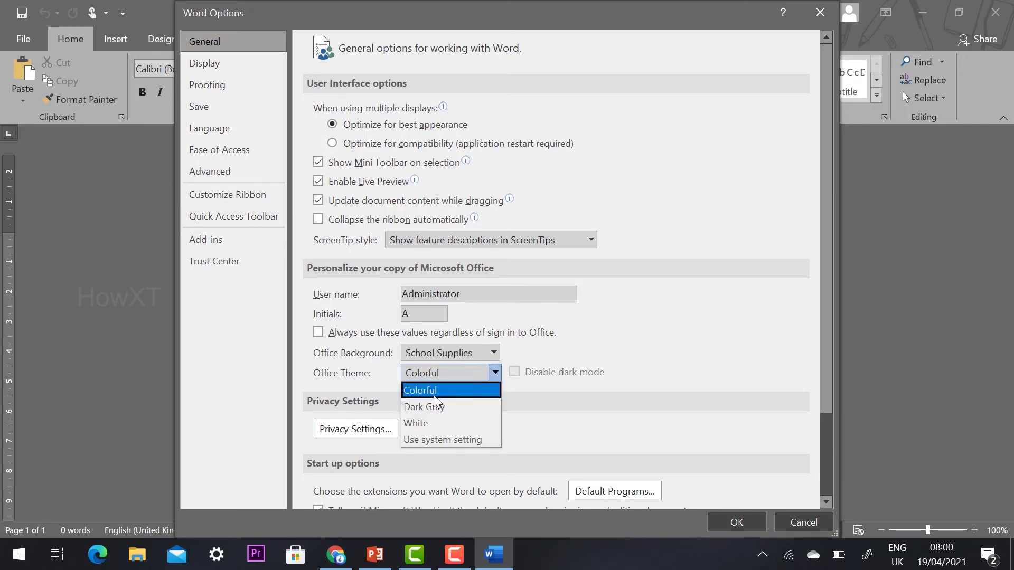
click(417, 421)
click(441, 377)
click(436, 438)
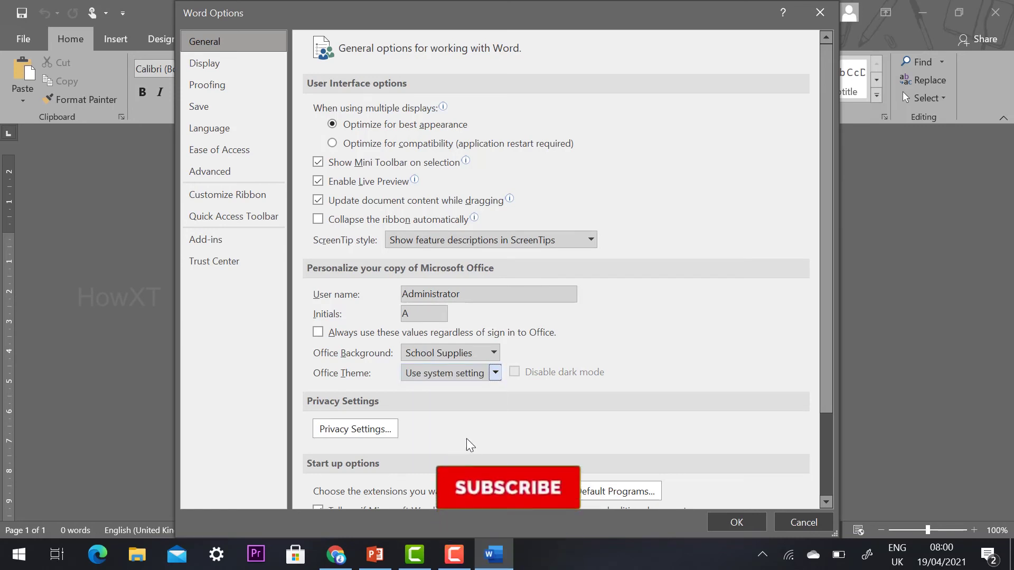
click(466, 376)
click(434, 408)
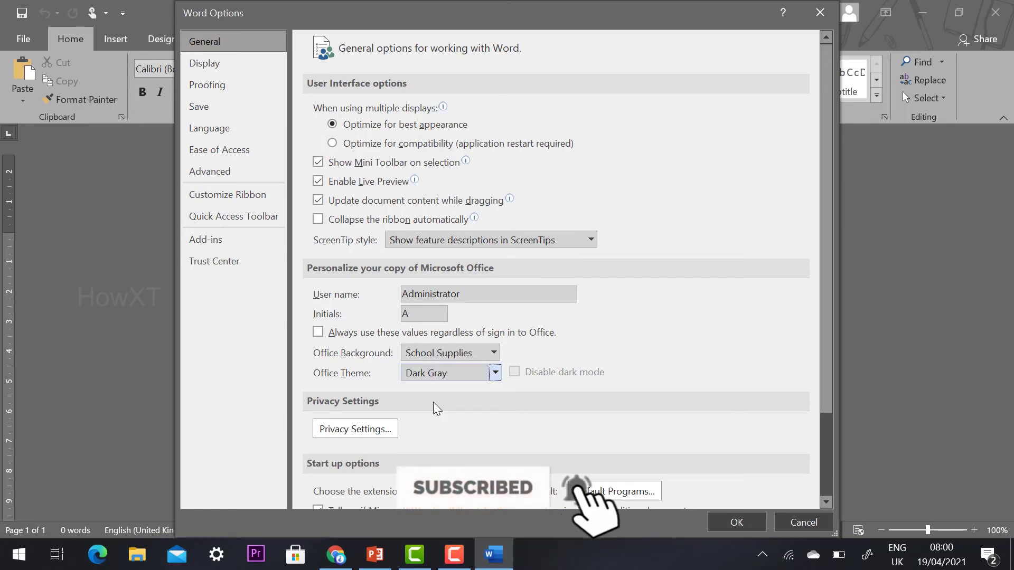
click(437, 382)
click(429, 424)
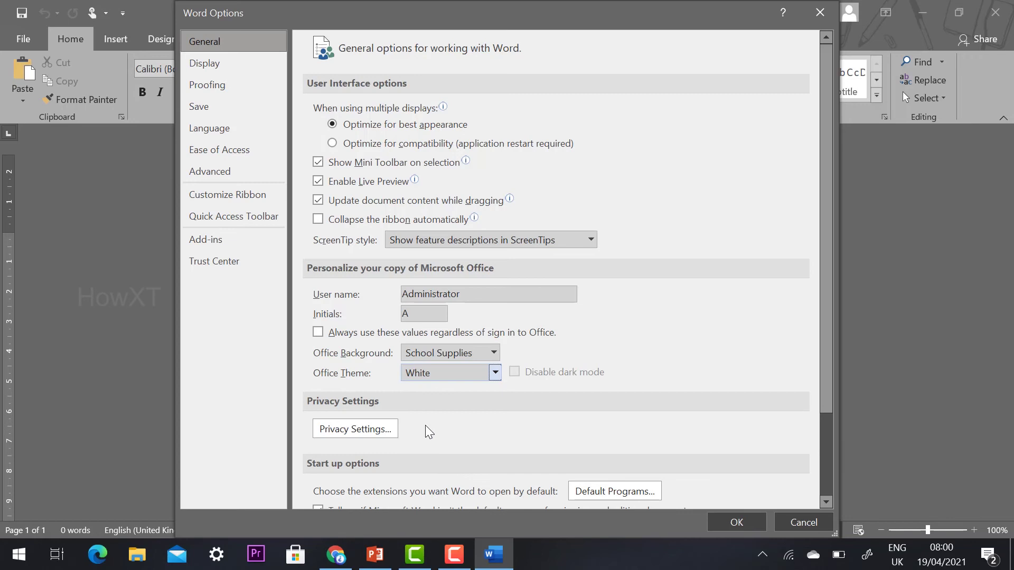
click(437, 384)
Settle on Colorful, then close Word Options without applying
click(433, 391)
click(441, 379)
click(437, 389)
click(820, 12)
Choose Colorful as the Office Theme on File > Account, then return to the blank document
click(10, 35)
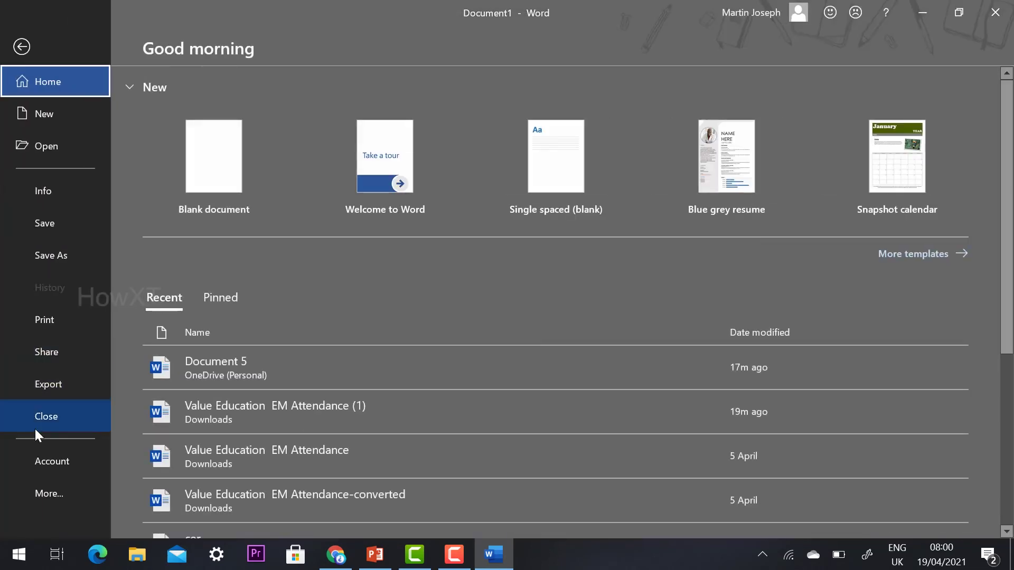
click(32, 462)
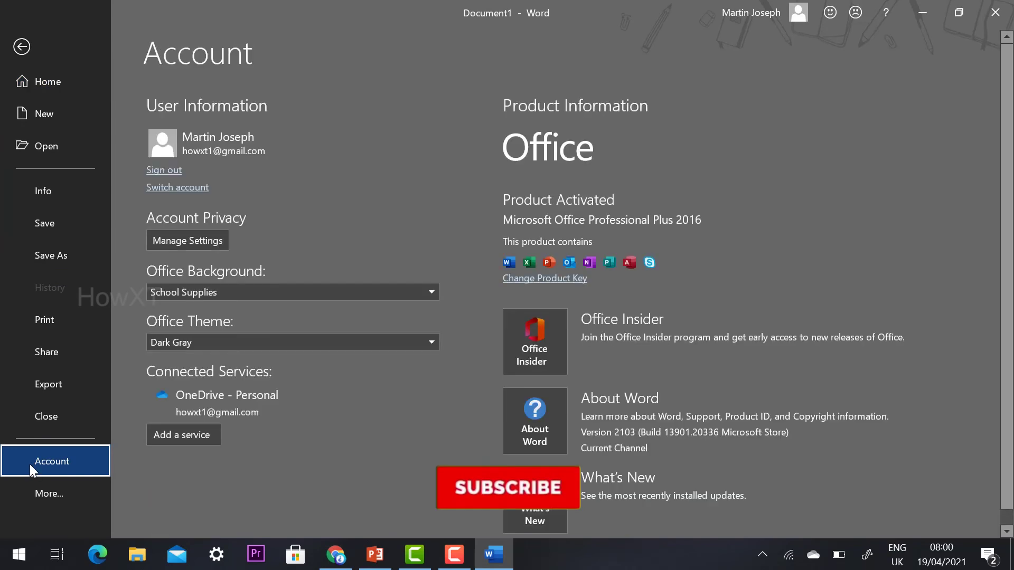
click(207, 342)
click(186, 363)
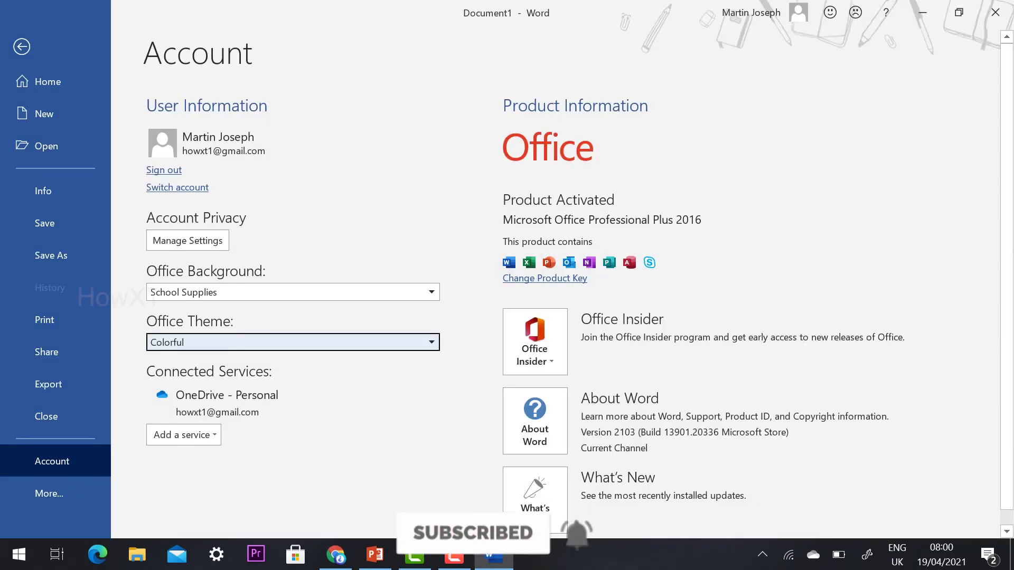
click(19, 47)
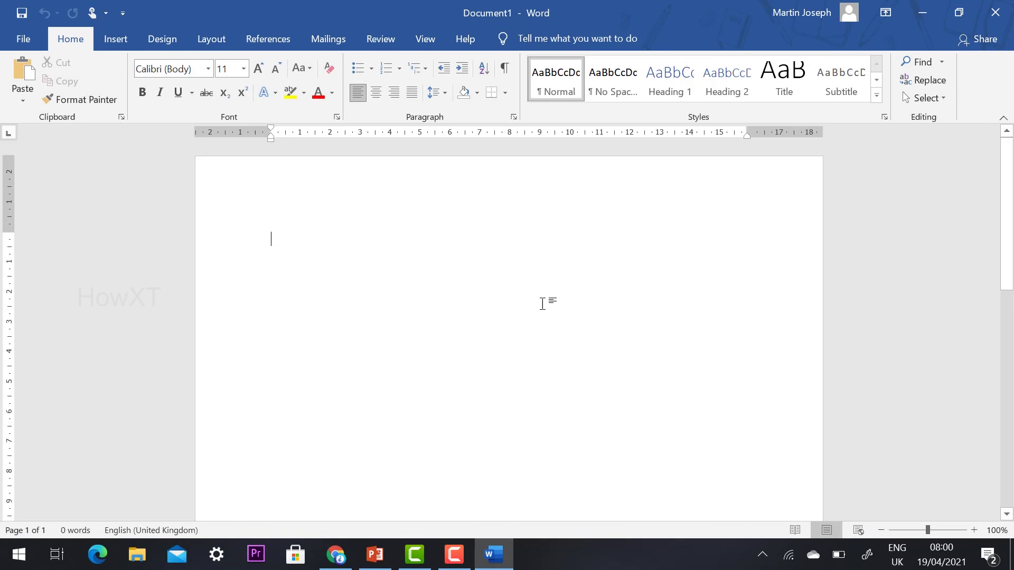